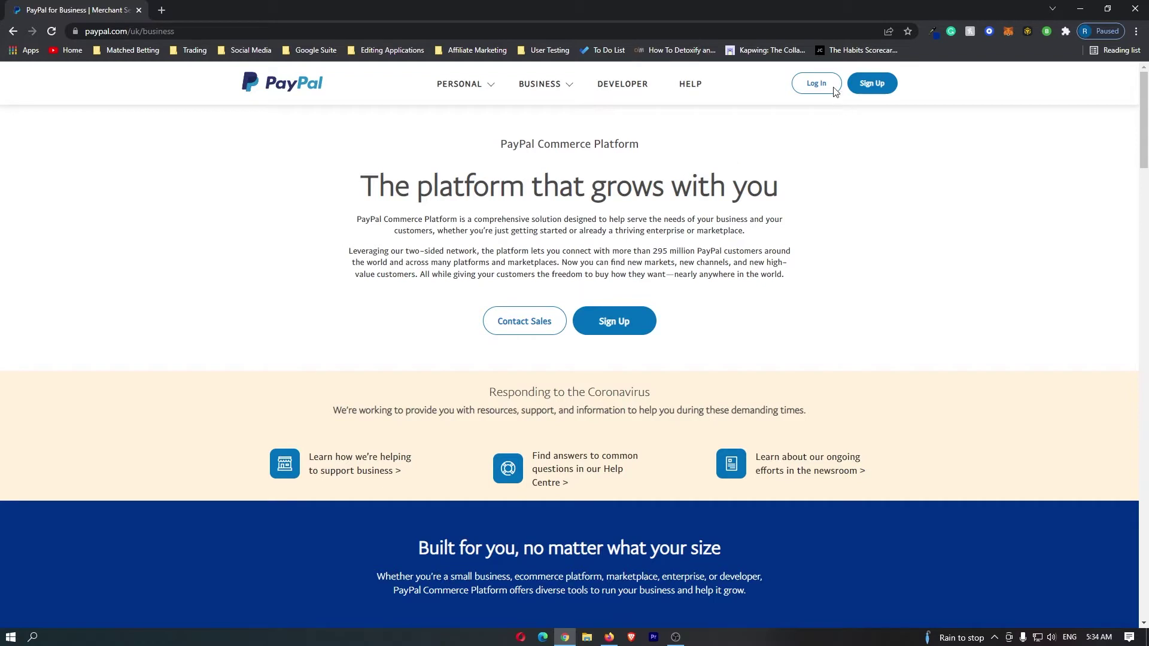
Go to the PayPal sign-in page from the business homepage's Log In link.
left_click(815, 91)
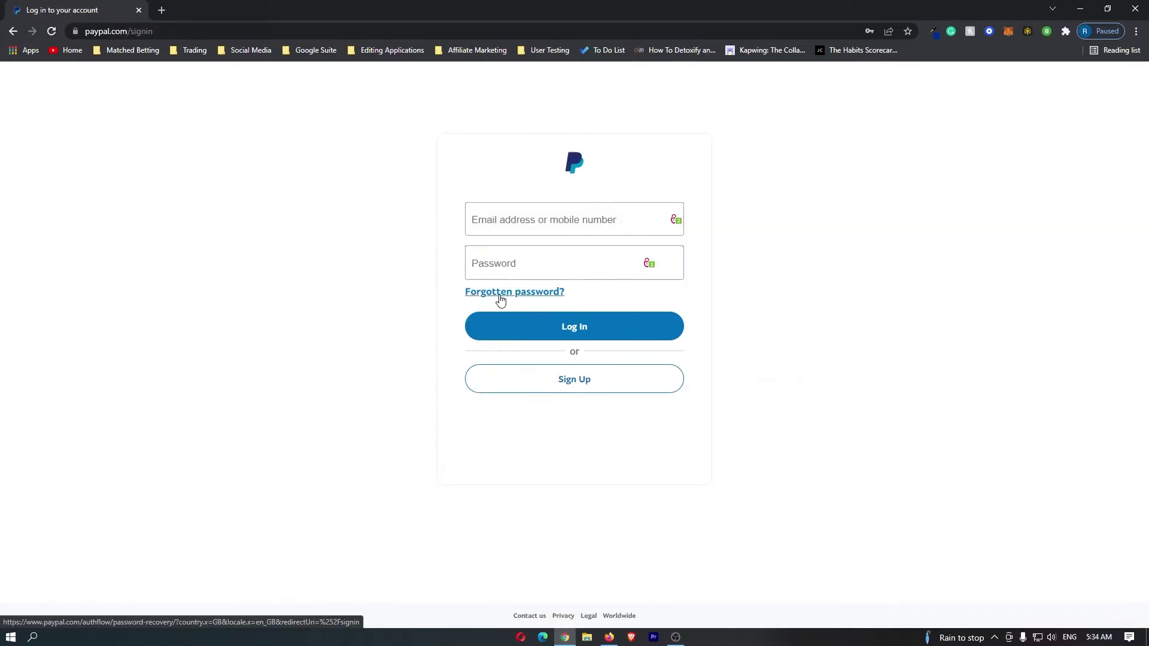
Follow 'Forgotten password?' and then the forgotten-email recovery link.
left_click(531, 293)
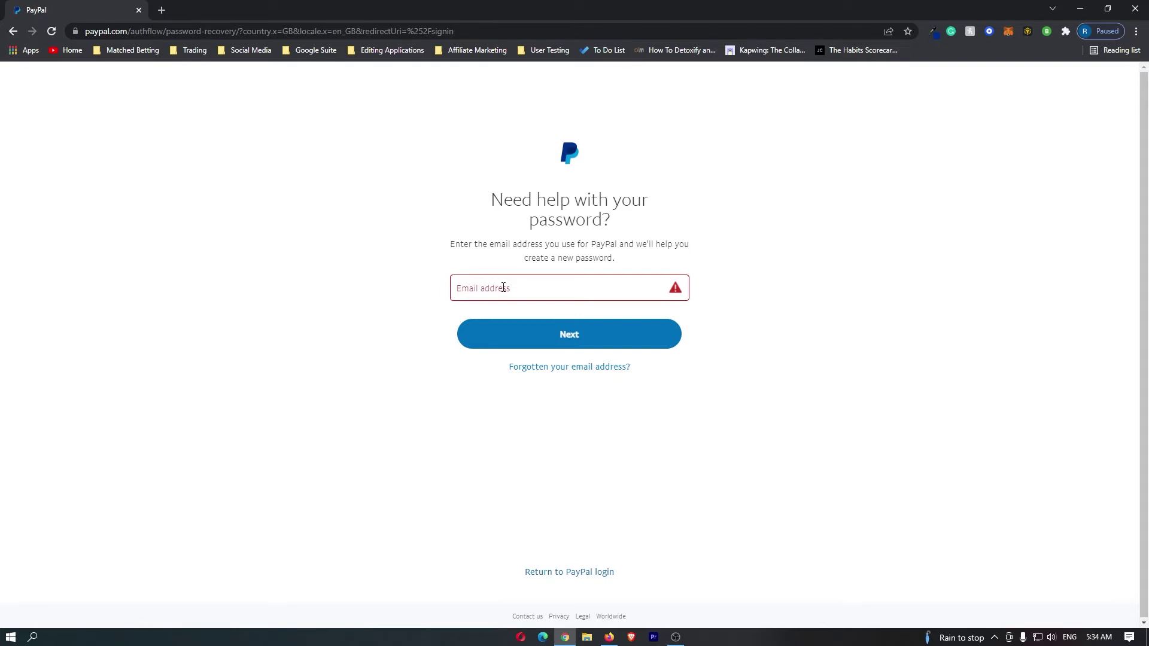
left_click(610, 368)
Highlight the recovery page heading and focus the Email address 1 field.
mouse_move(455, 197)
left_mouse_down()
mouse_move(617, 210)
mouse_move(680, 230)
left_mouse_up()
left_click(584, 264)
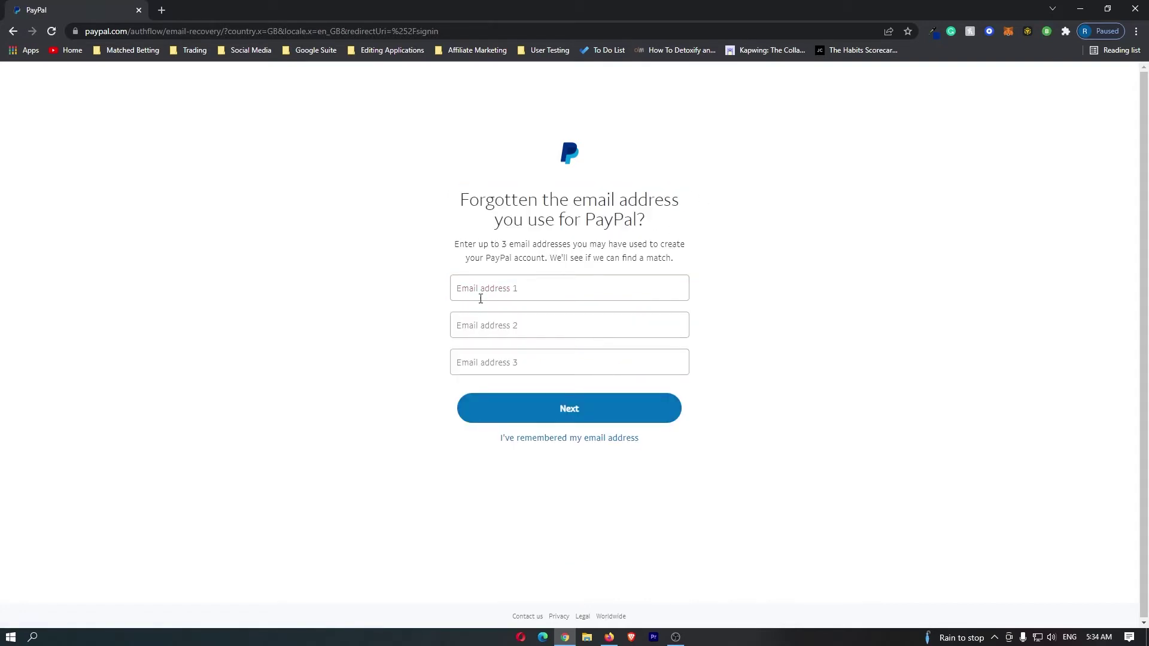
left_click(459, 288)
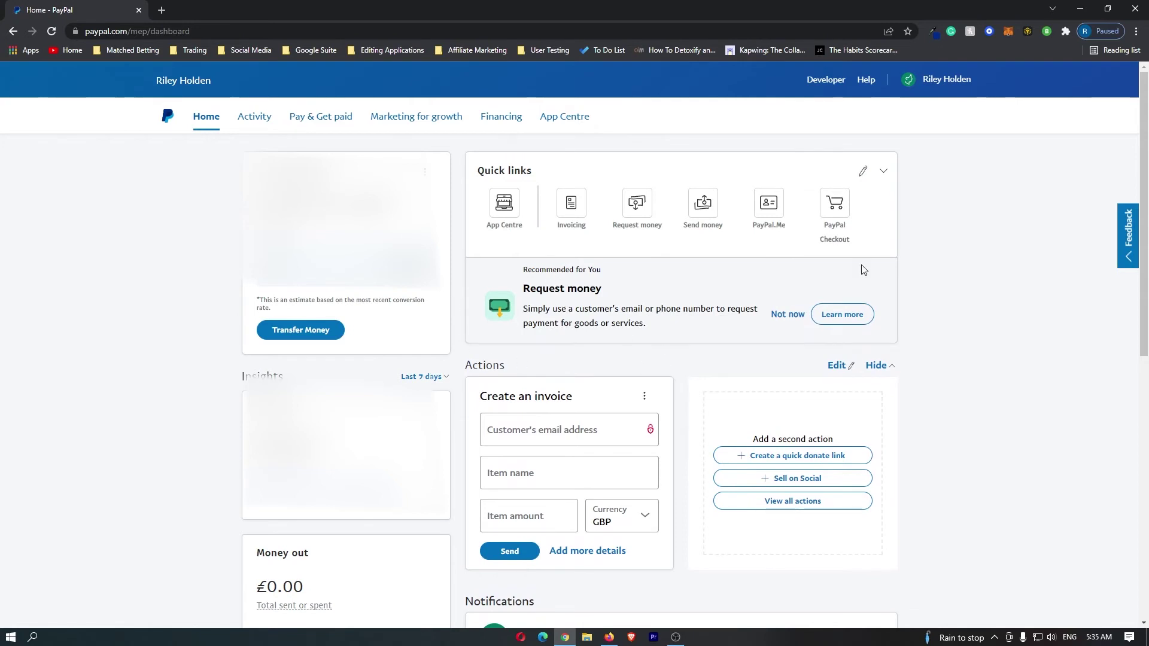
Open the Change password form via the account menu's Profile settings.
left_click(950, 81)
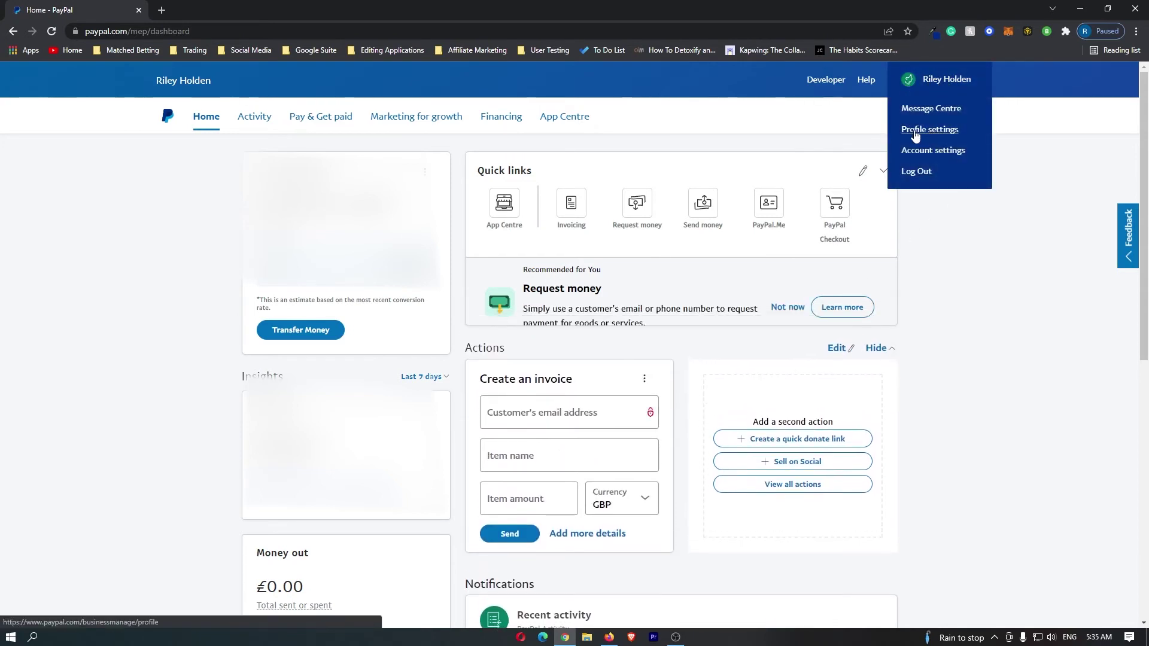
left_click(929, 132)
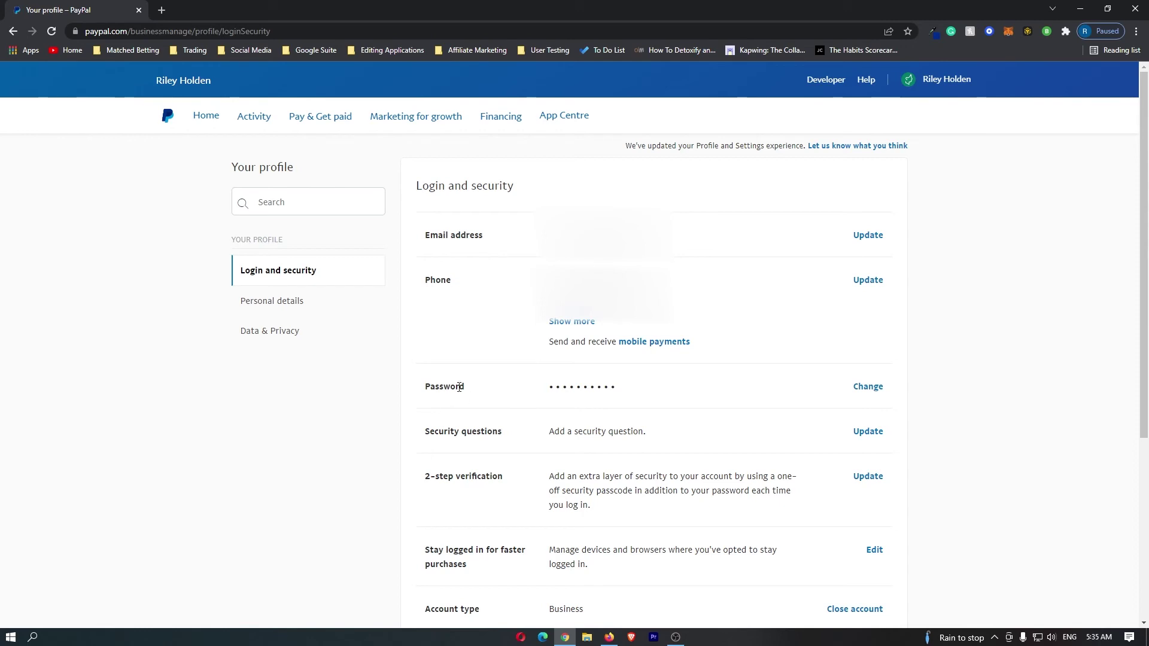
left_click(870, 387)
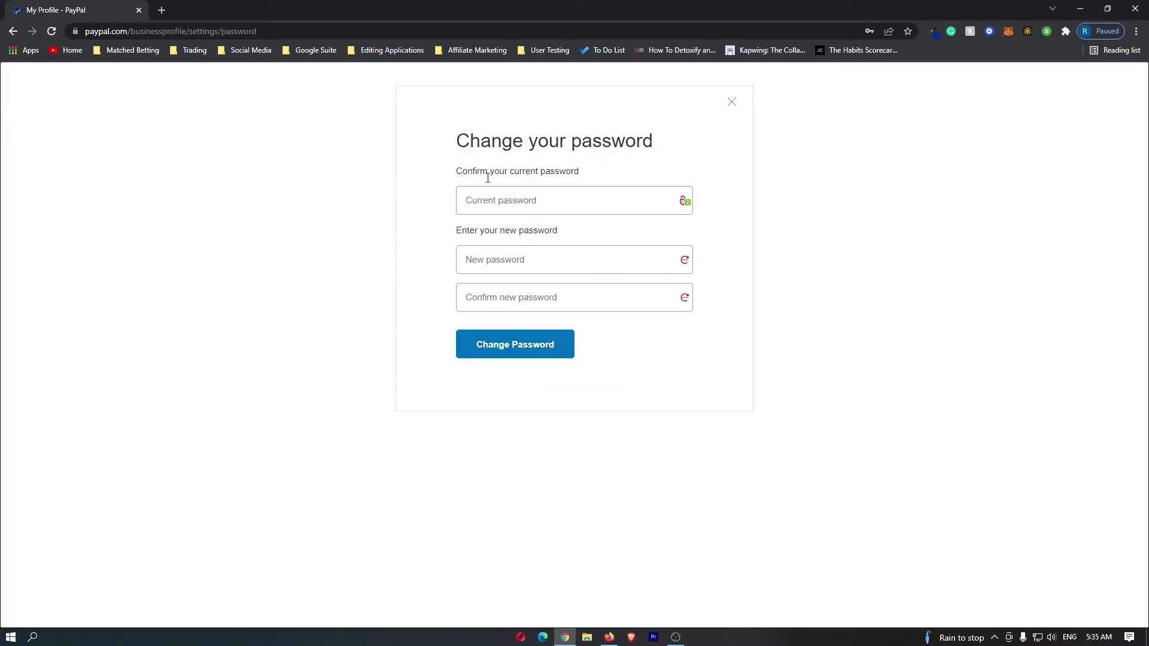
Highlight the current and new password prompts, then close the form unfilled.
left_click_drag(457, 172, 616, 185)
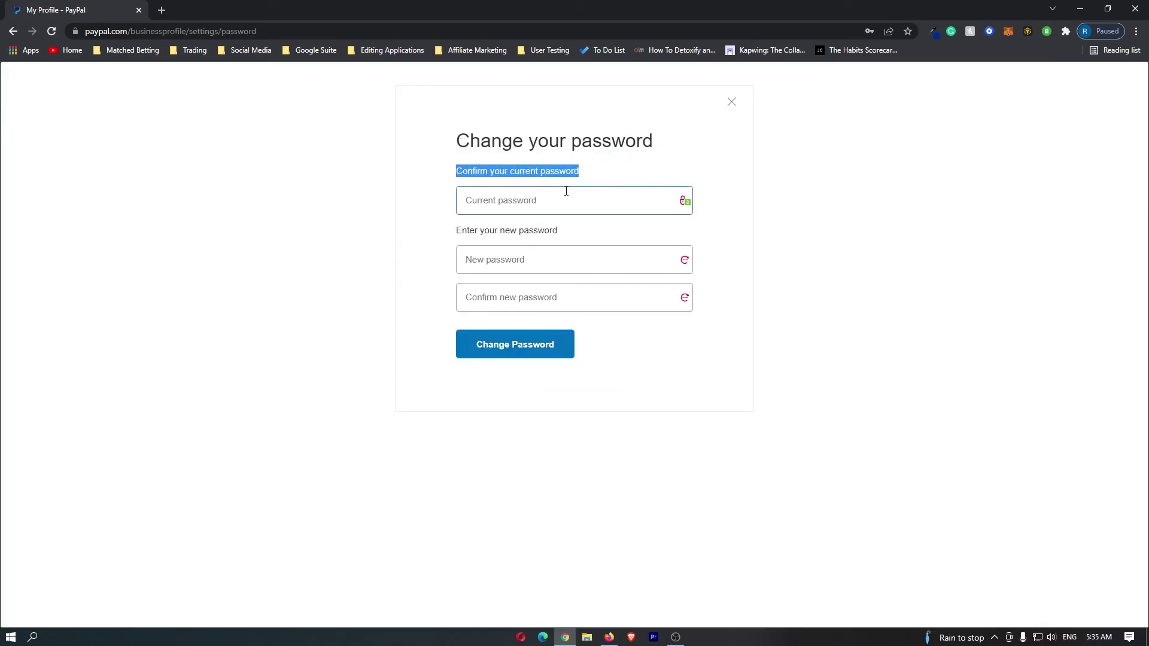
left_click_drag(454, 231, 580, 233)
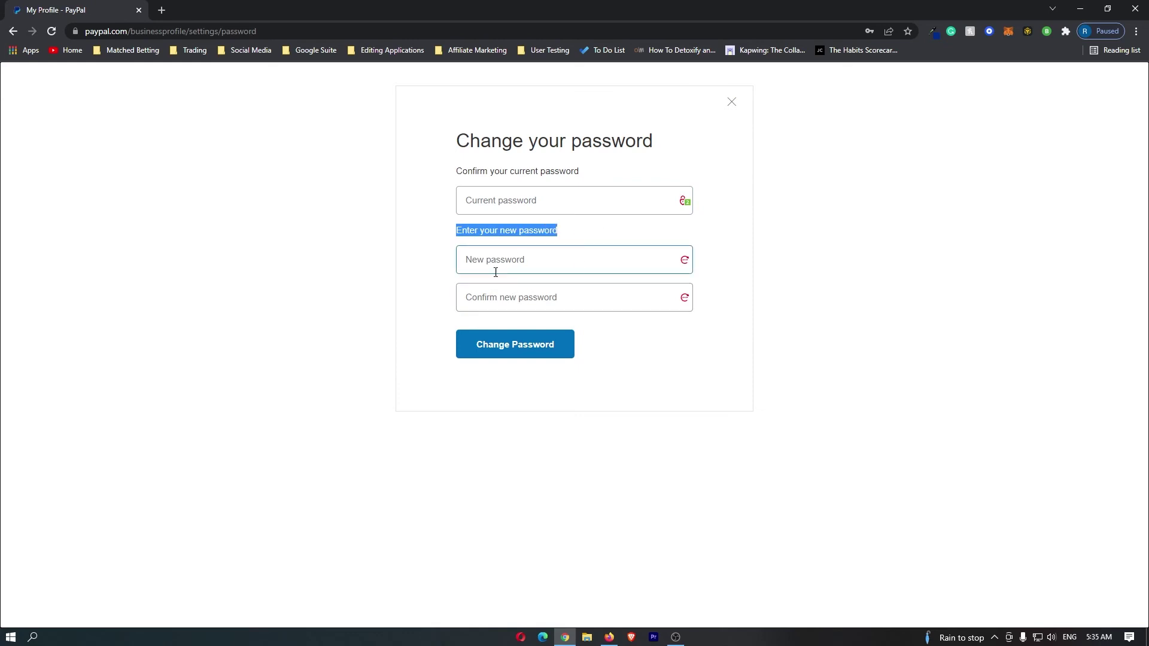
left_click(731, 101)
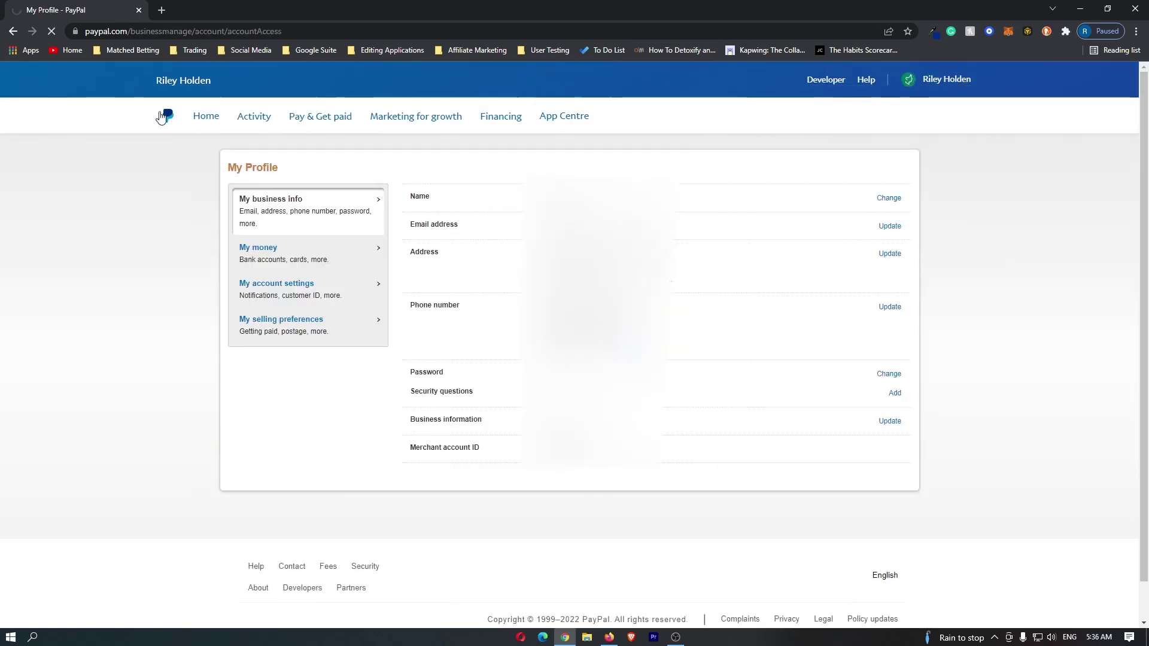